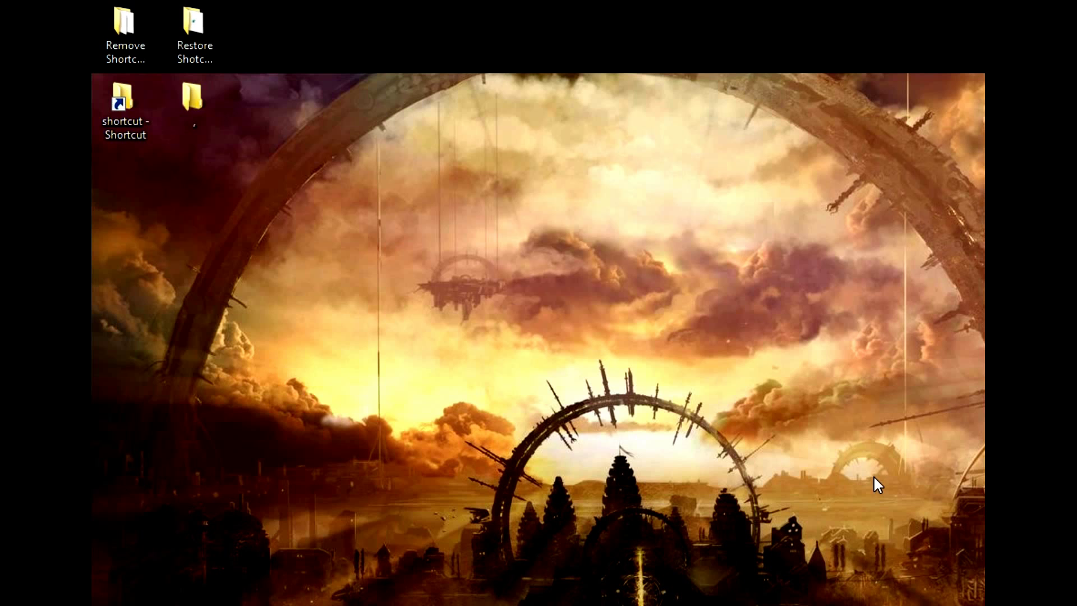
Open the Remove Shortcut Arrow folder from the desktop.
drag(295, 19, 141, 39)
click(138, 39)
click(201, 33)
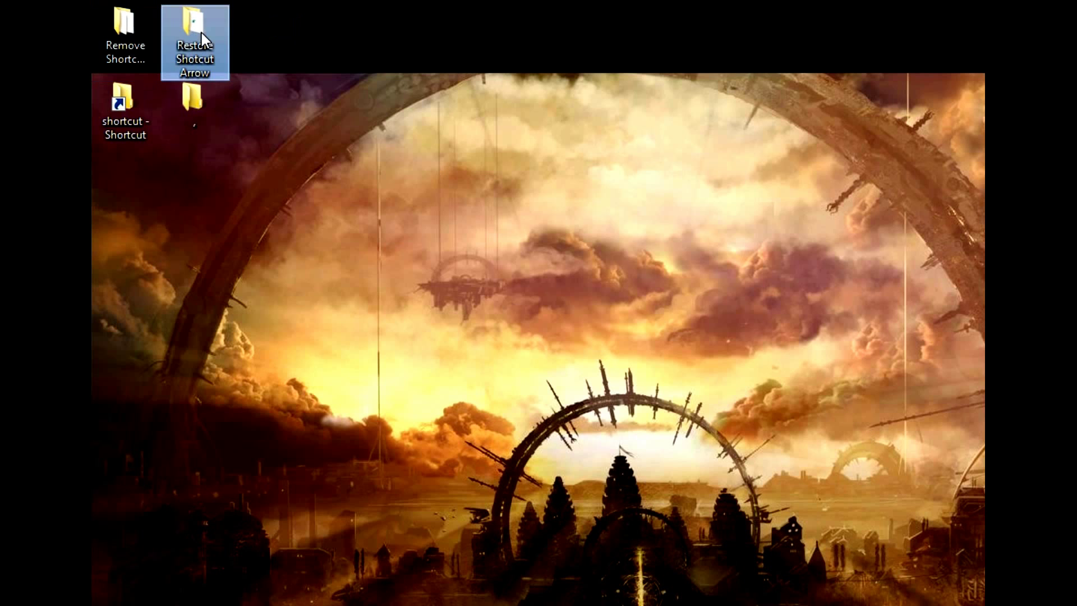
click(335, 43)
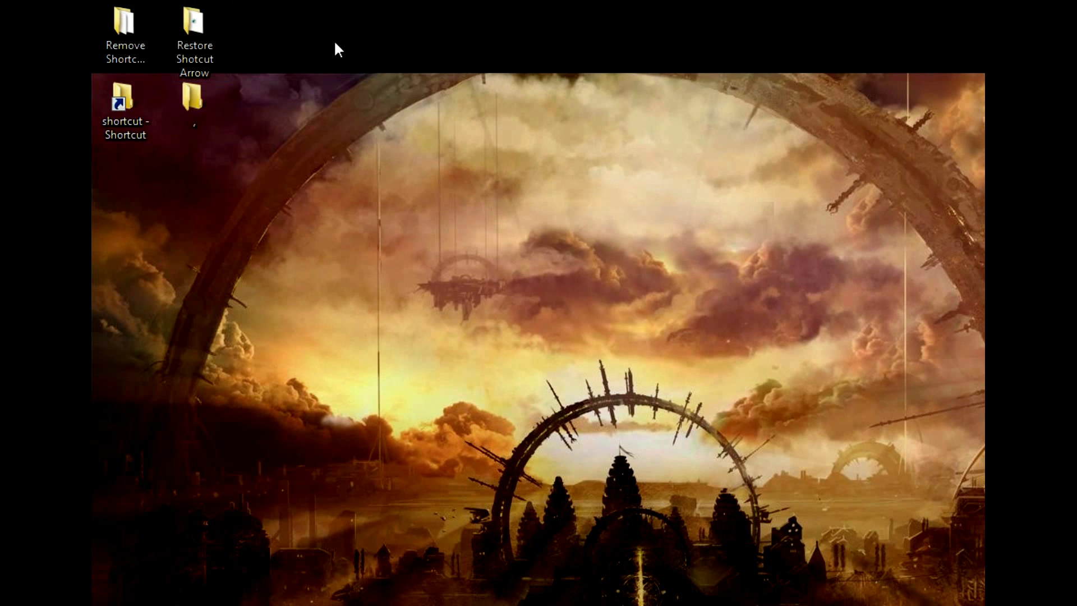
double_click(143, 31)
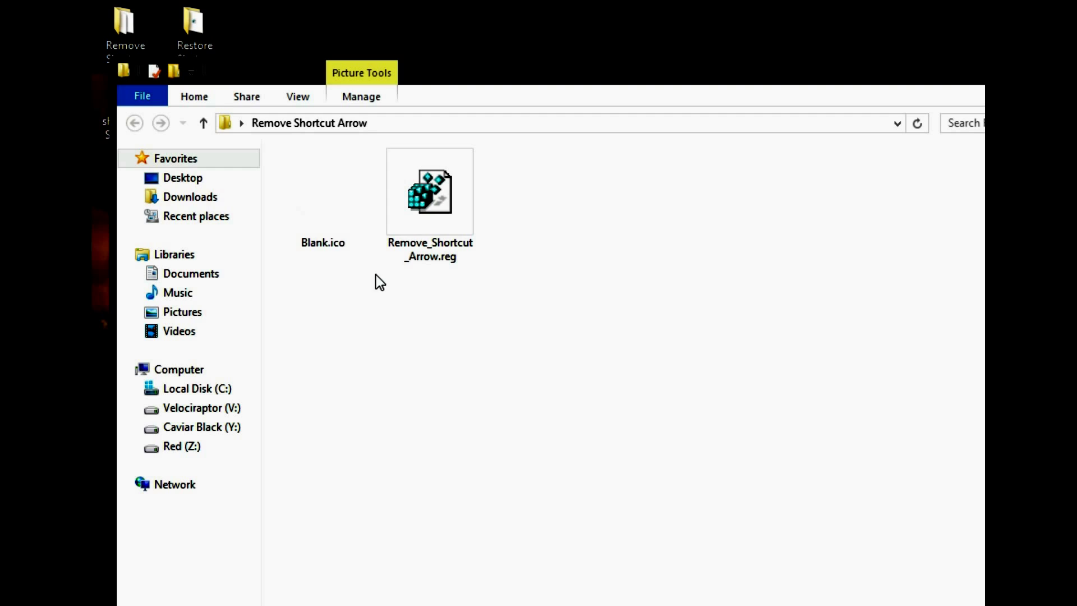
click(465, 213)
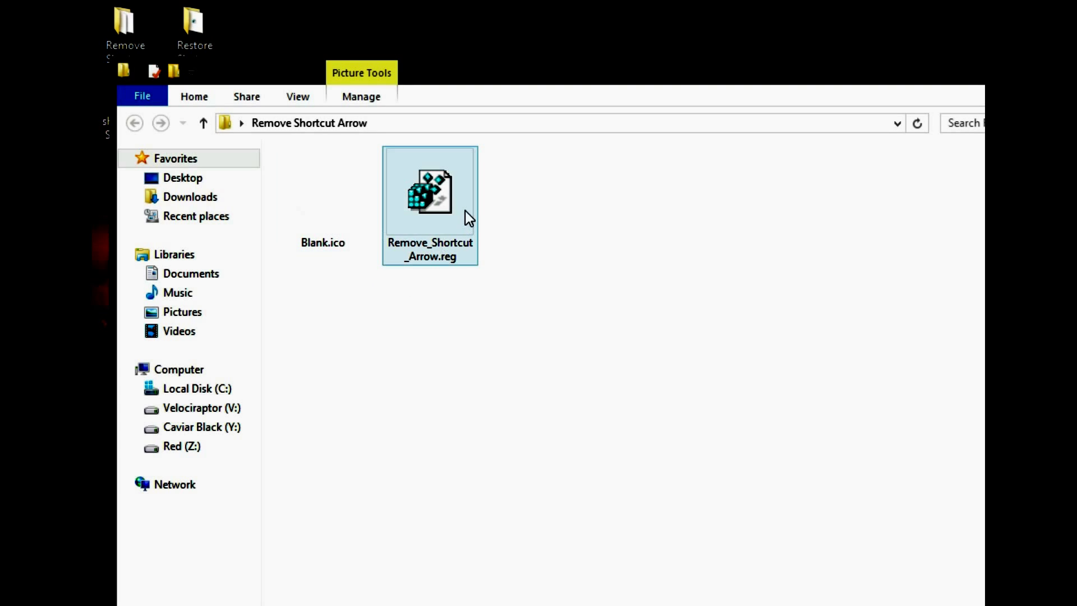
click(593, 280)
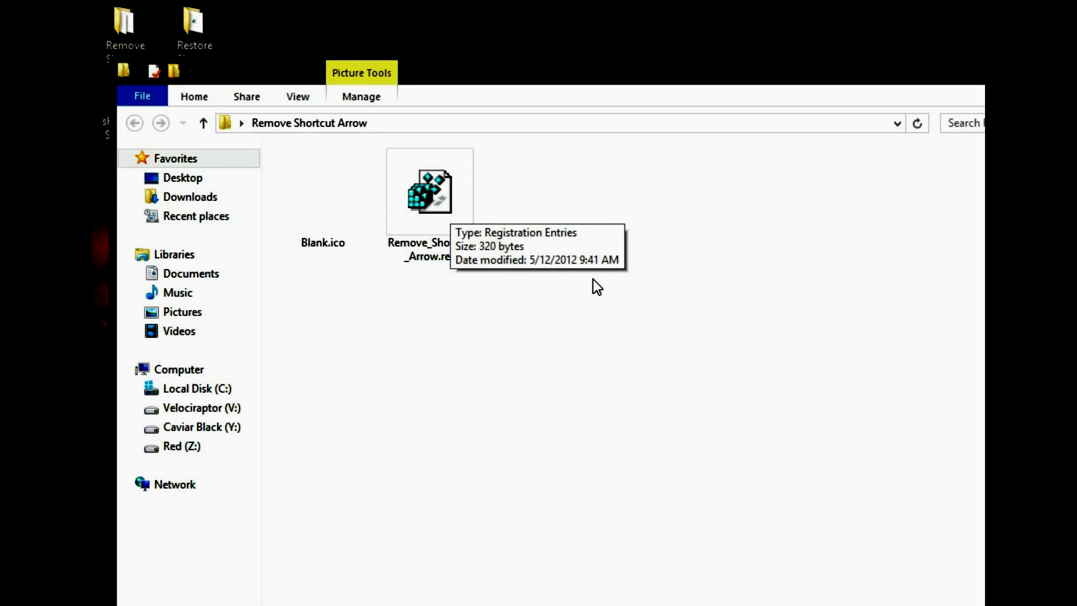
Copy Blank.ico into C:\Windows, replacing the existing file with administrator permission.
right_click(315, 228)
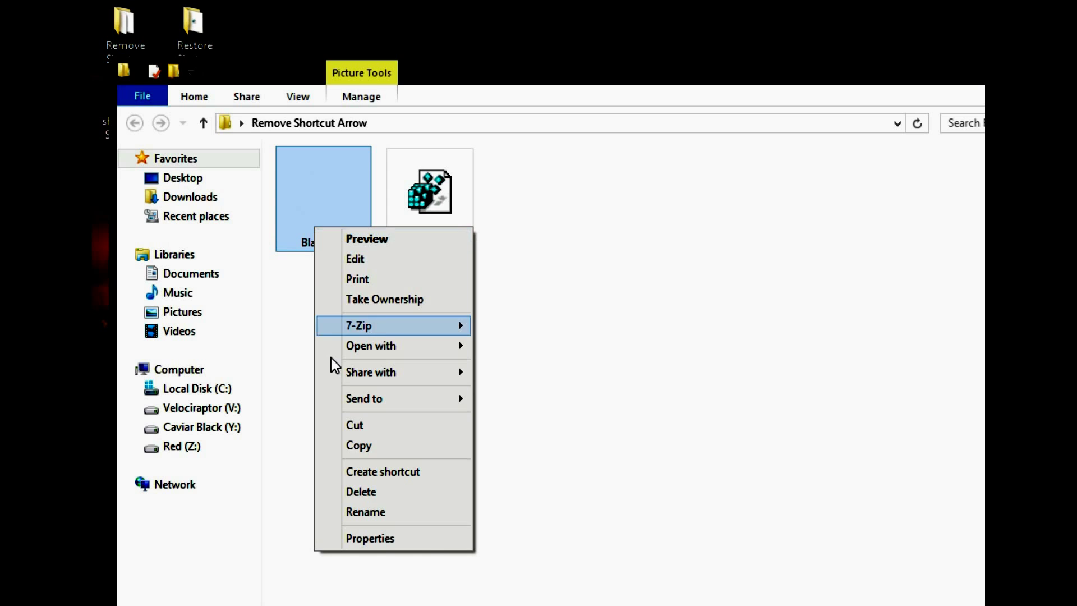
click(364, 446)
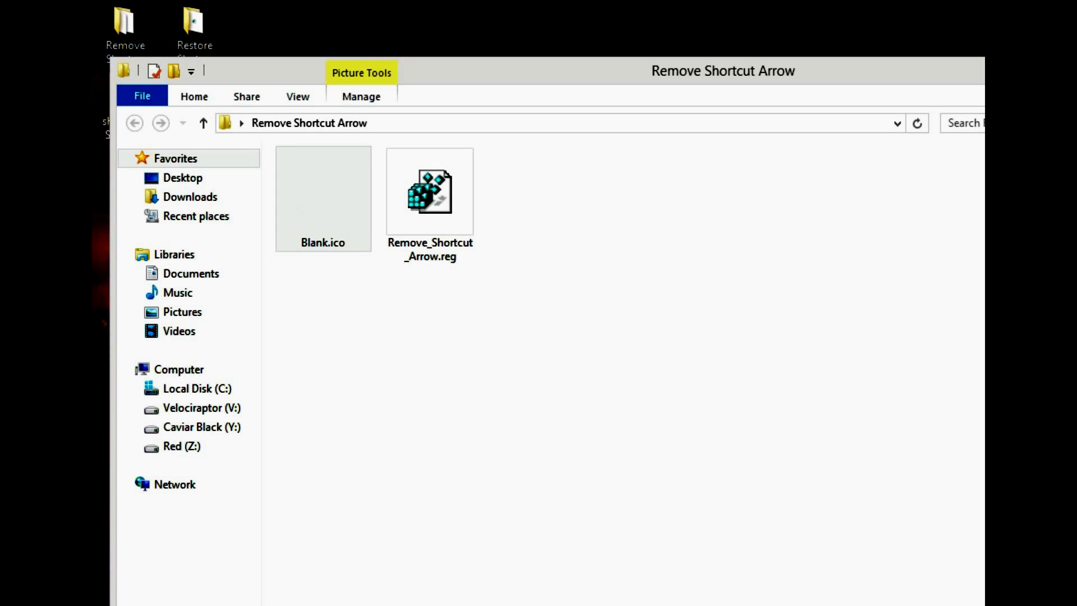
key(super+e)
double_click(394, 237)
click(377, 359)
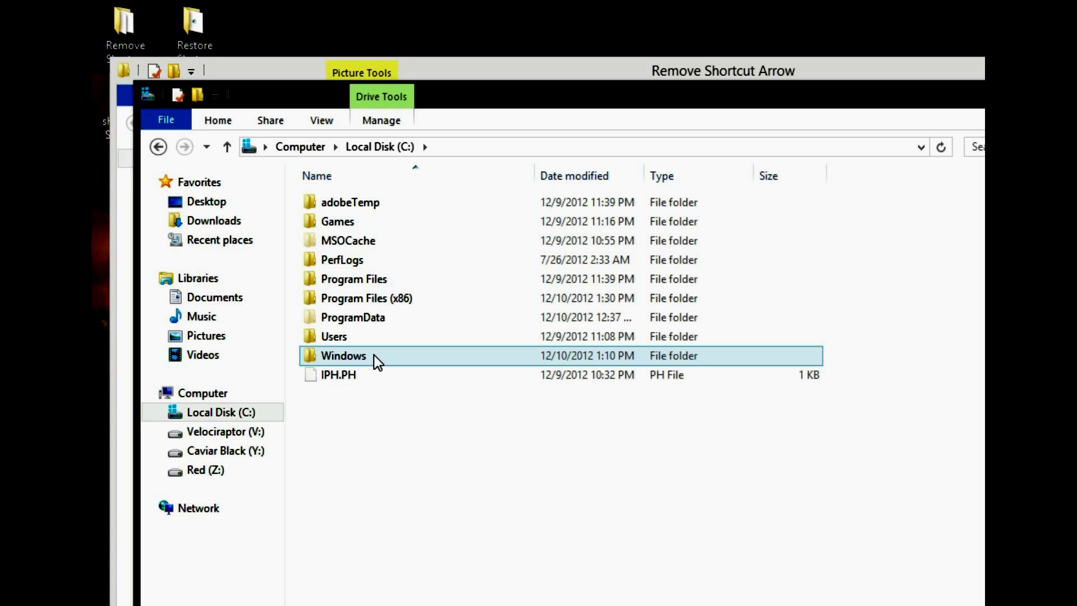
double_click(375, 356)
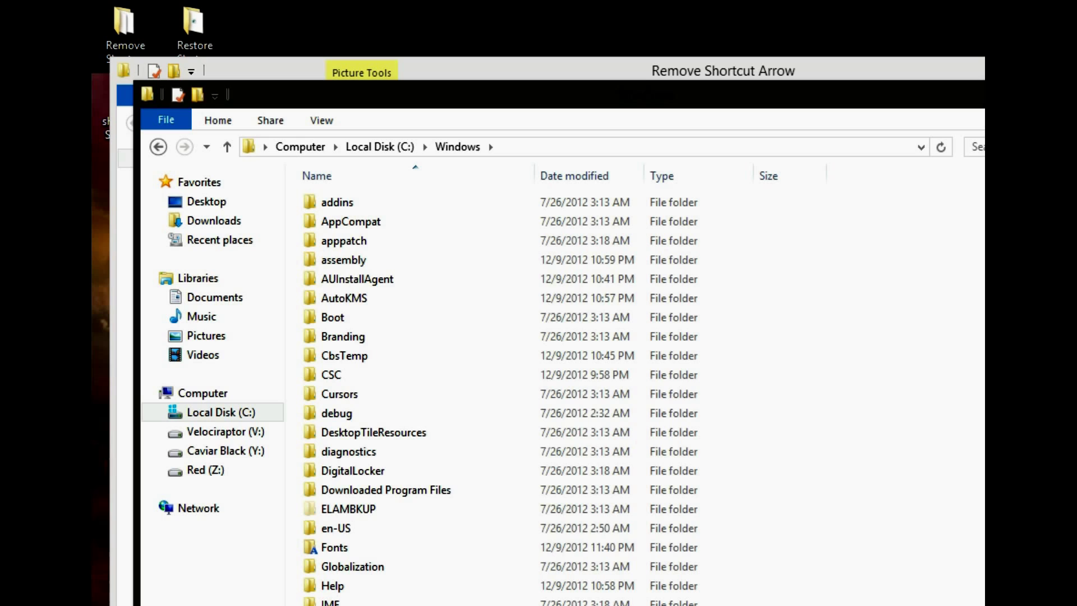
key(ctrl+v)
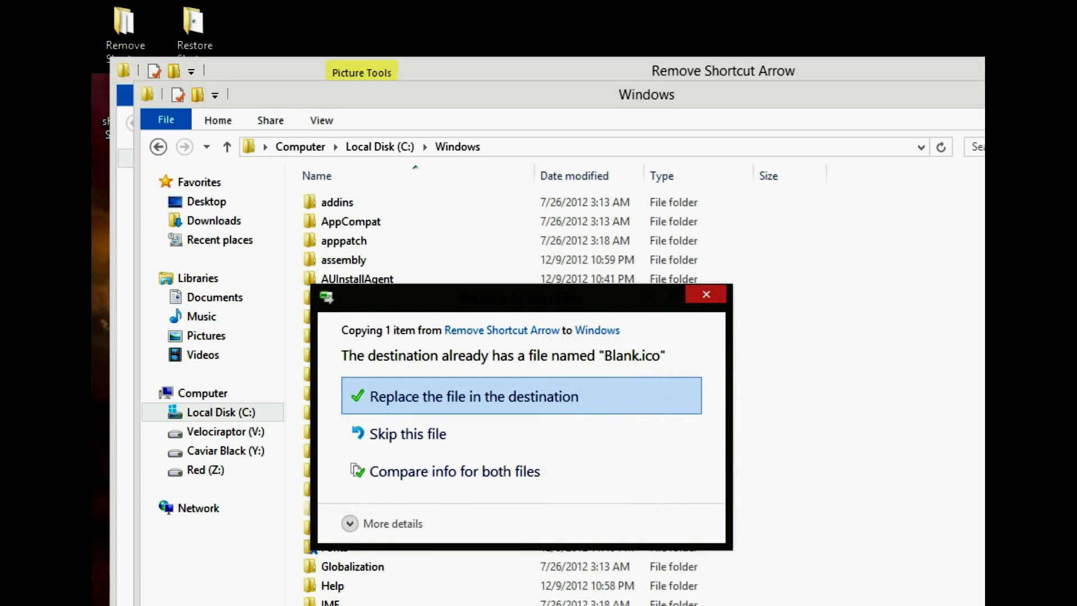
click(445, 415)
click(470, 429)
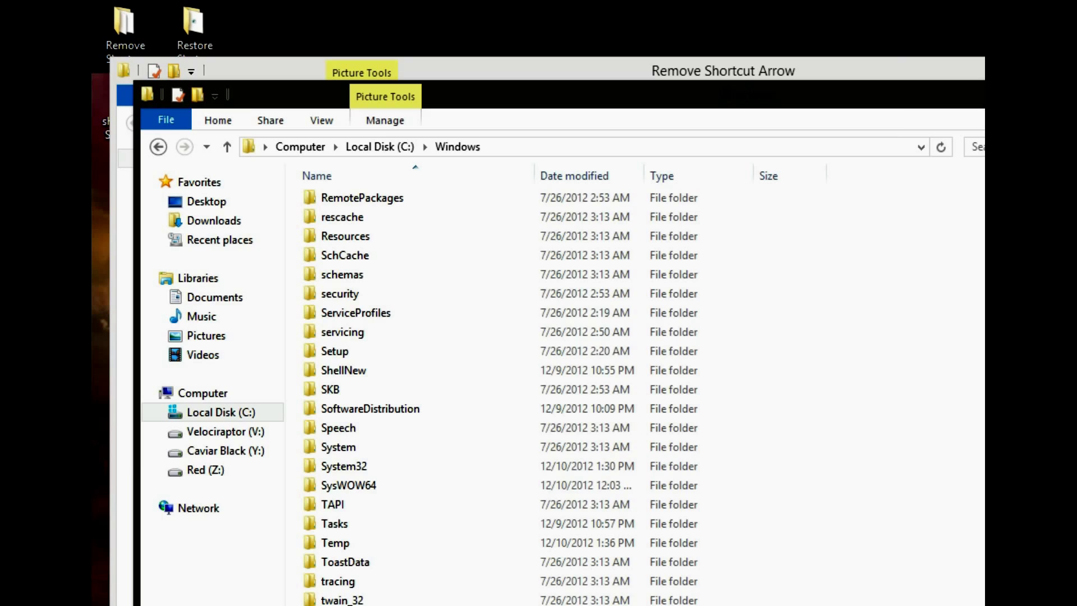
key(alt+F4)
click(433, 211)
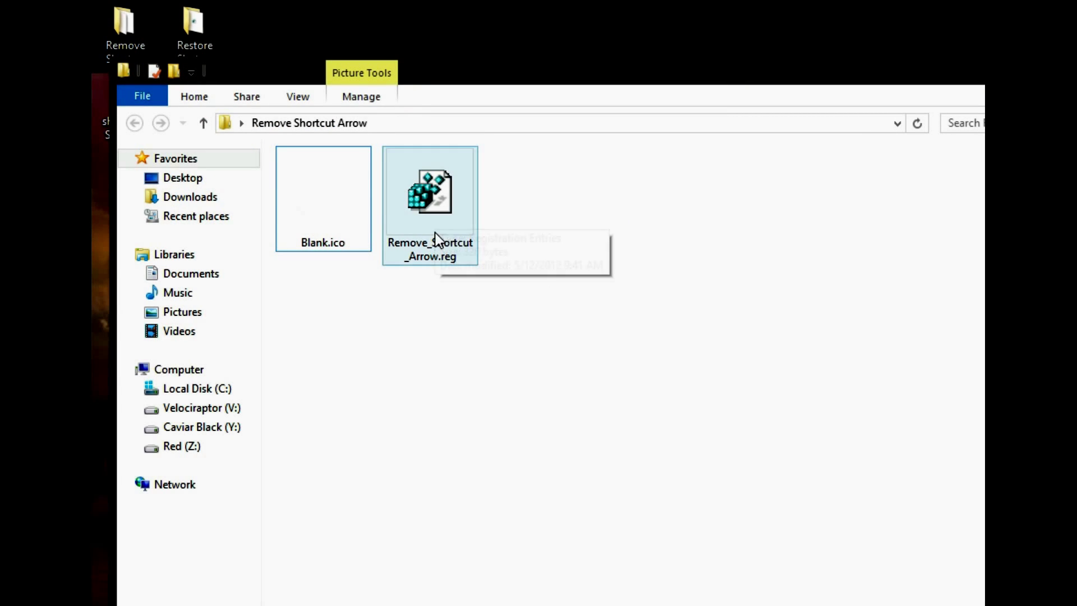
Merge Remove_Shortcut_Arrow.reg, confirm the warning and success message, then close the folder window.
click(442, 227)
double_click(441, 227)
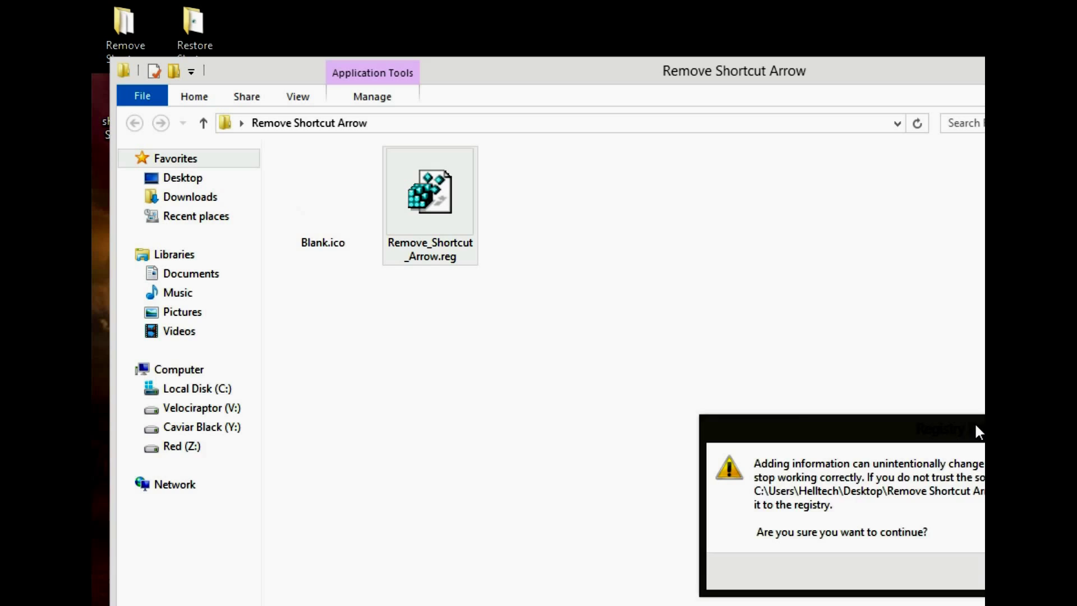
drag(978, 431, 543, 219)
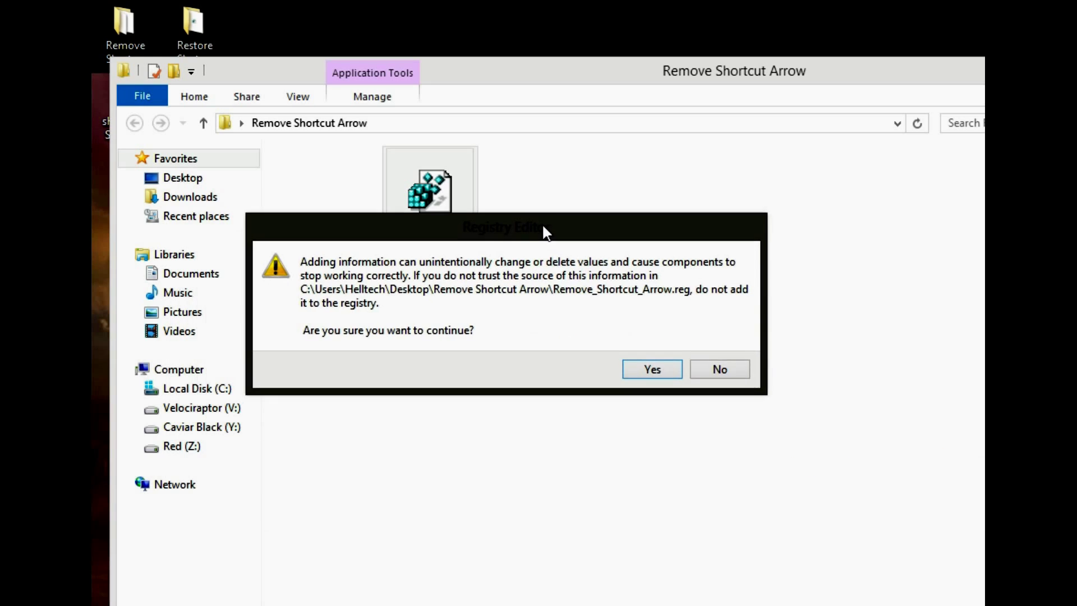
click(651, 369)
drag(760, 445, 354, 208)
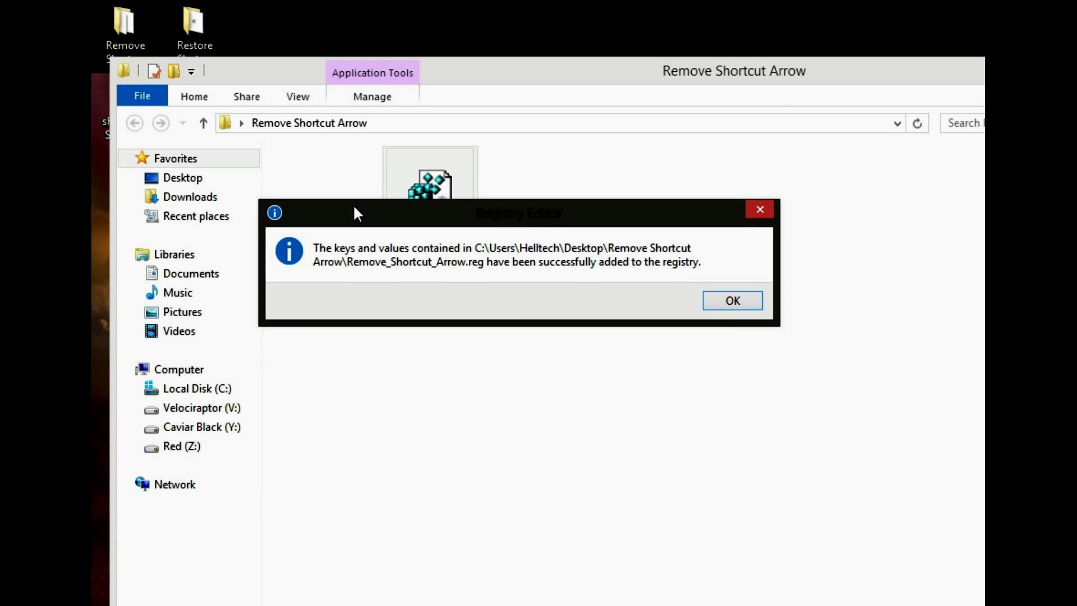
click(731, 302)
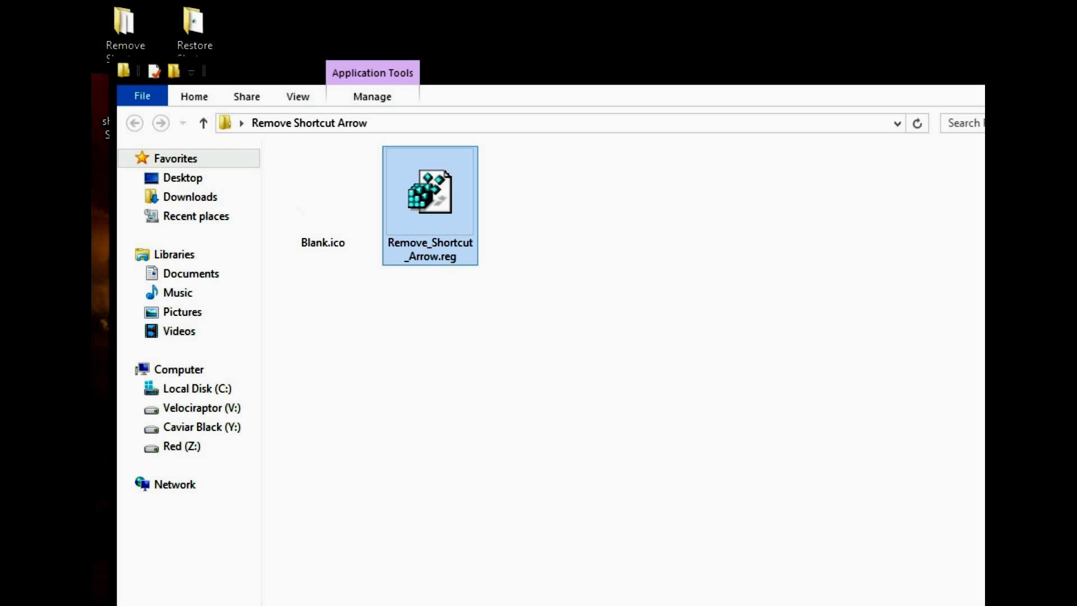
key(alt+F4)
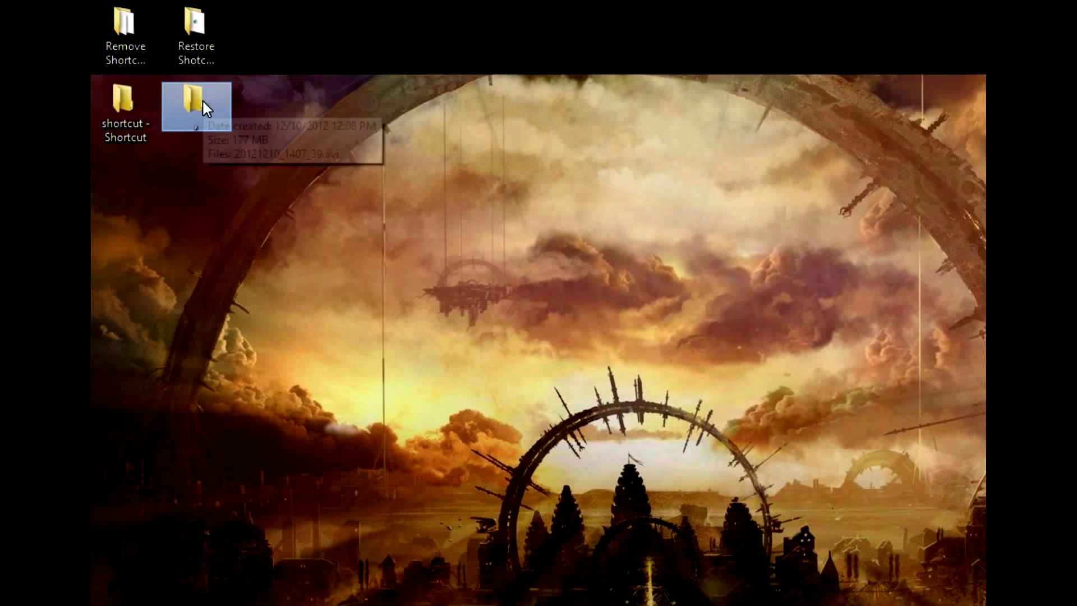
Set the "," folder's custom icon to C:\Windows\Blank.ico in its Properties and apply it.
right_click(201, 98)
click(259, 482)
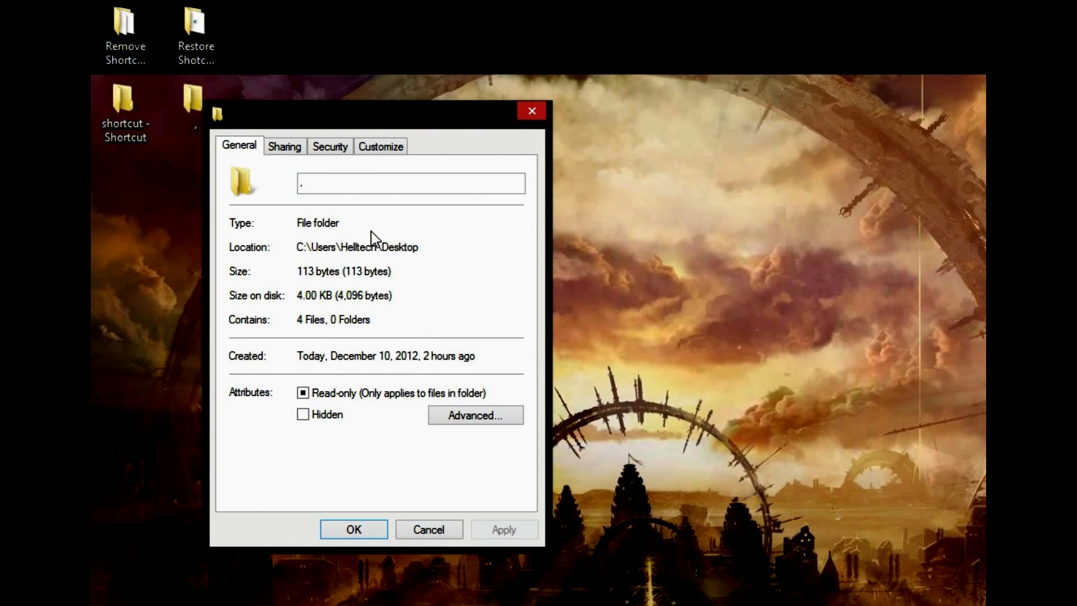
click(370, 147)
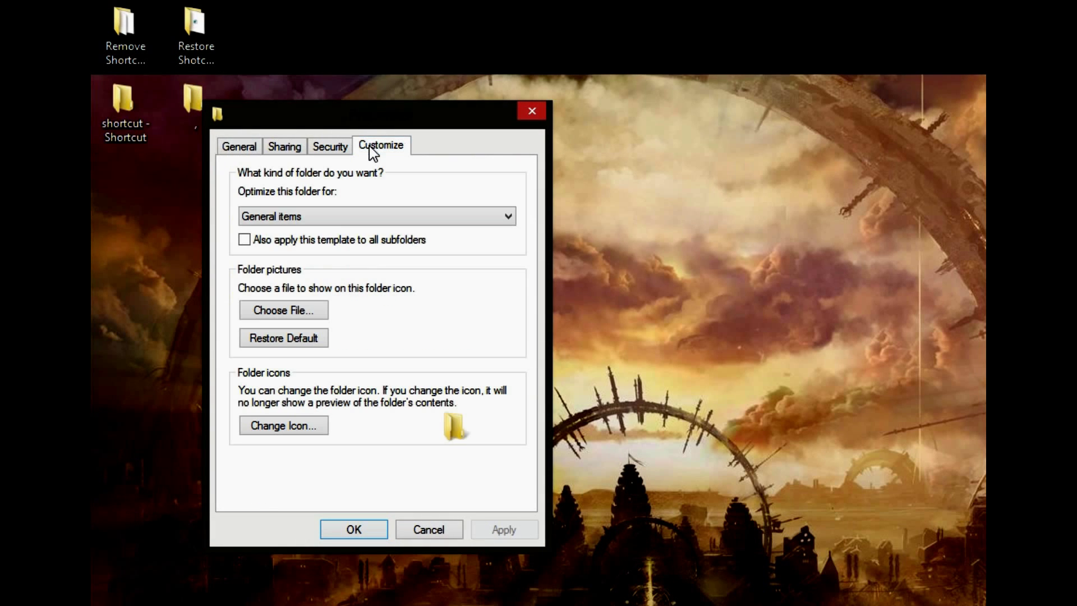
click(284, 425)
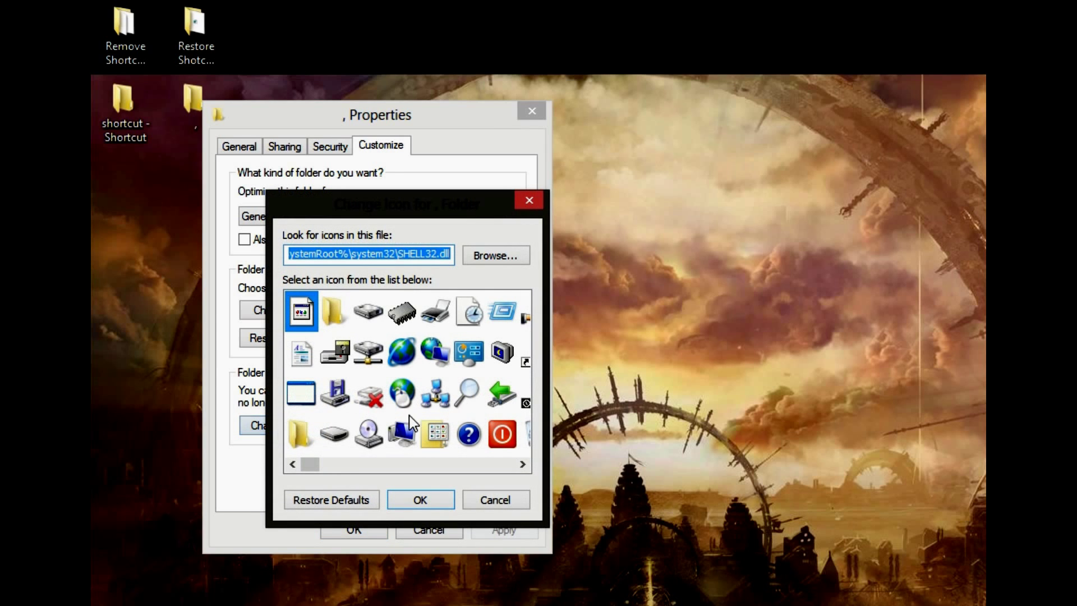
click(495, 256)
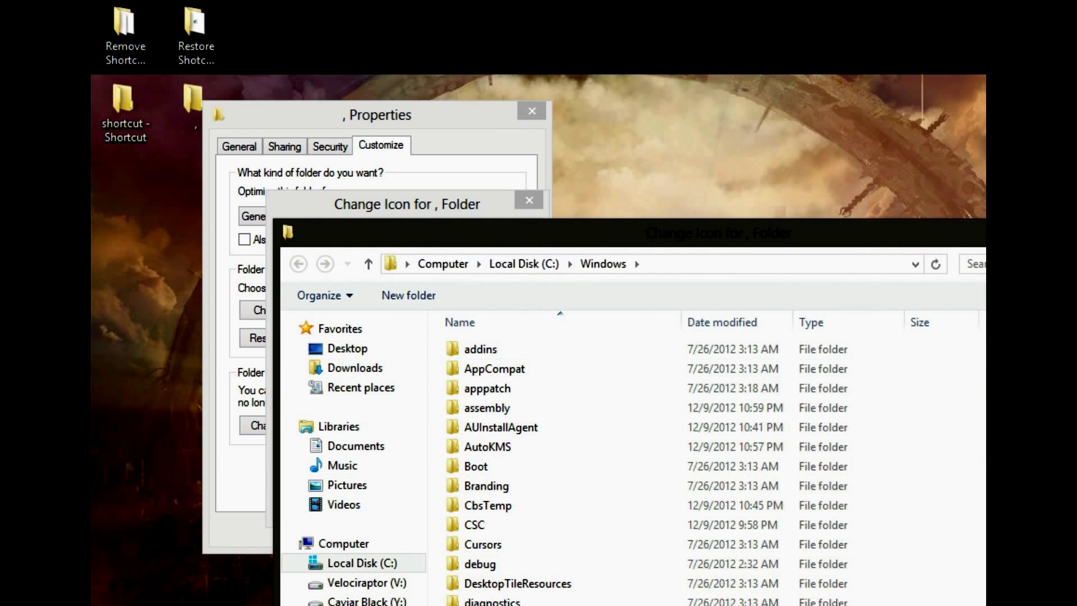
scroll(561, 461, down, 12)
scroll(561, 460, down, 7)
click(488, 493)
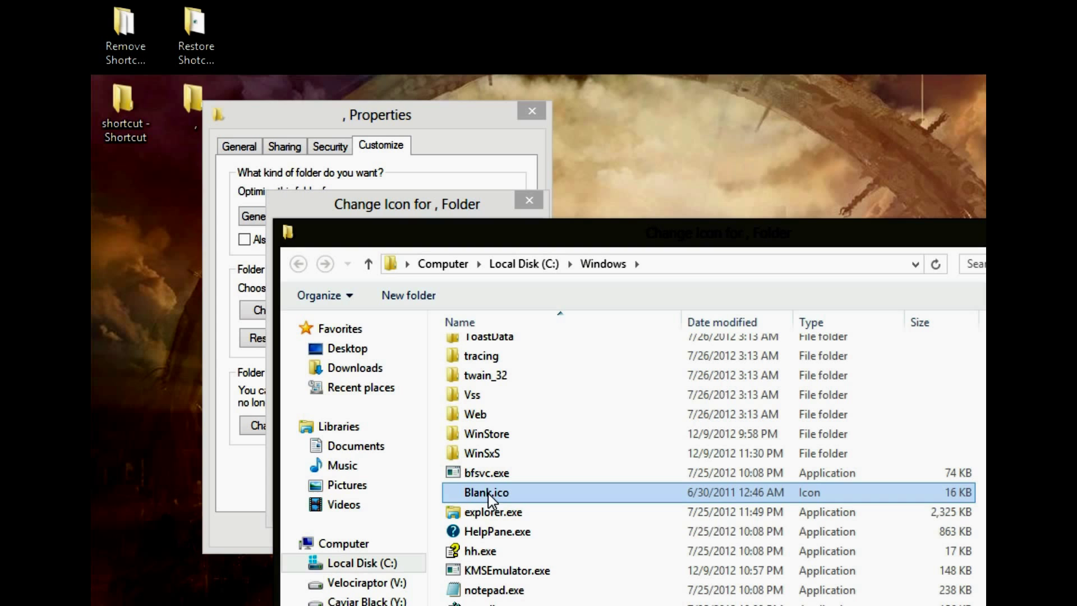
key(Return)
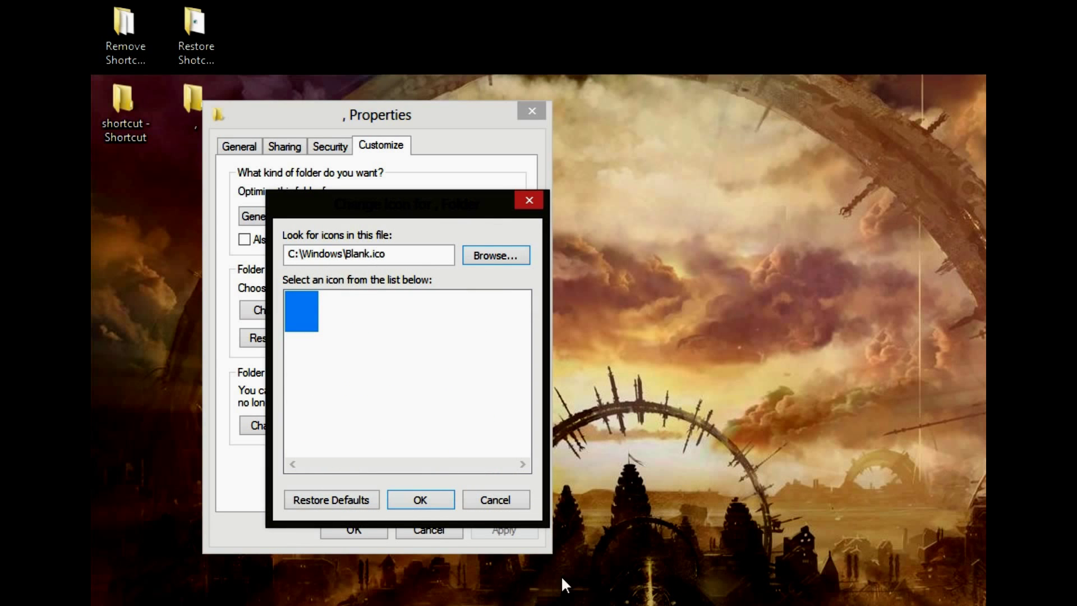
click(429, 497)
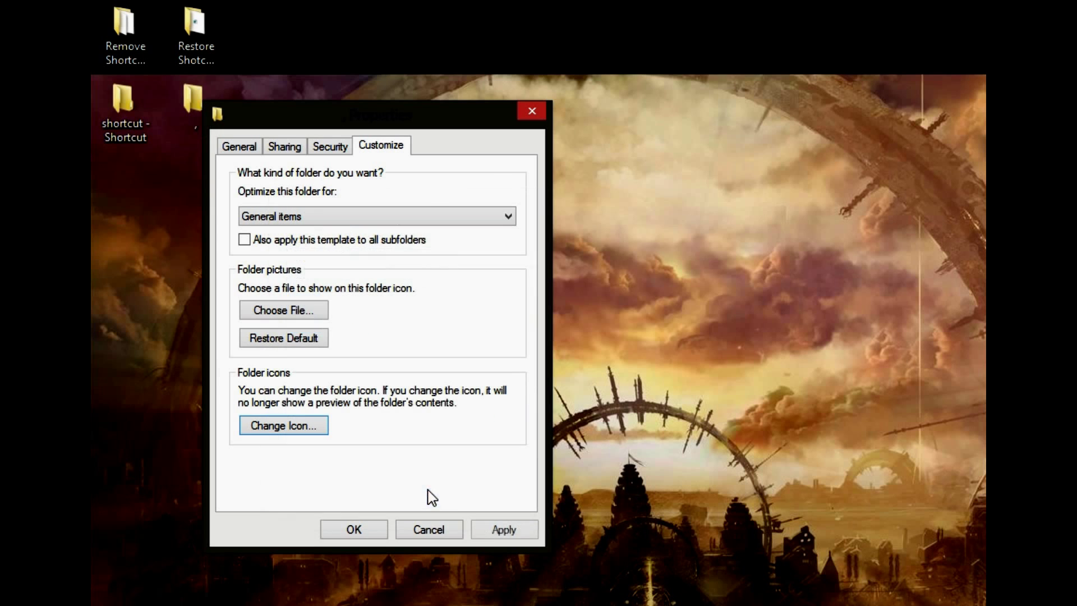
click(502, 531)
click(386, 531)
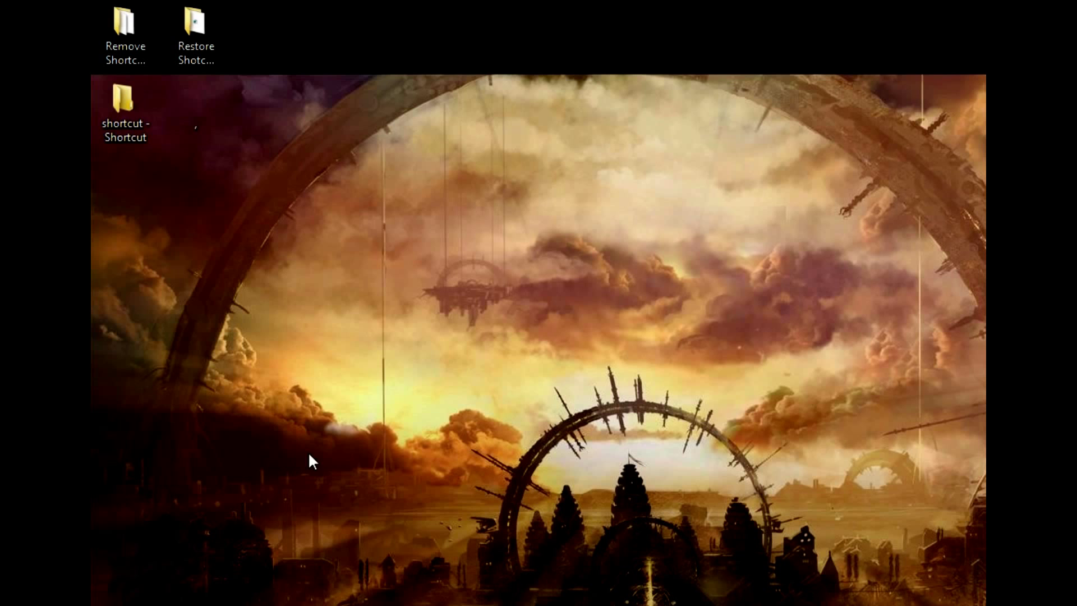
drag(310, 187, 156, 71)
click(283, 151)
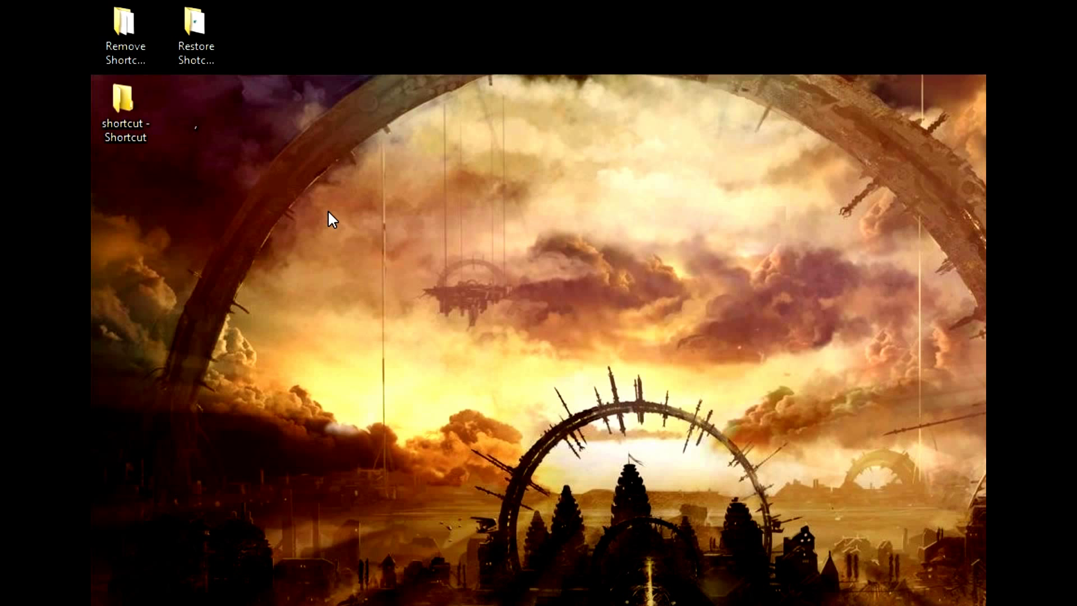
Open the Restore Shotcut Arrow folder and select Default_LNK_(Shortcut).reg.
click(214, 61)
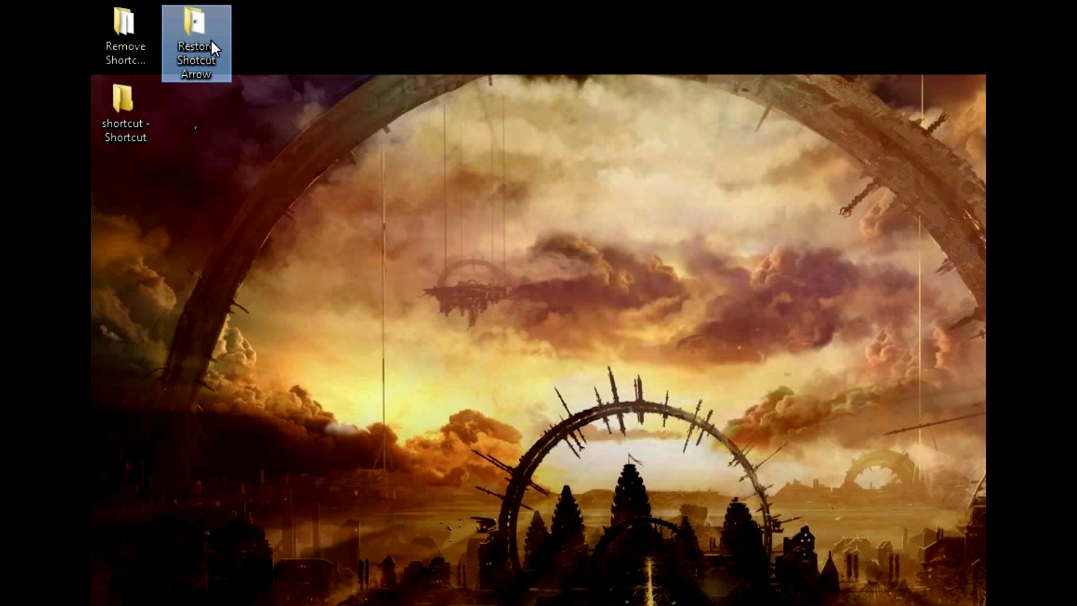
double_click(217, 30)
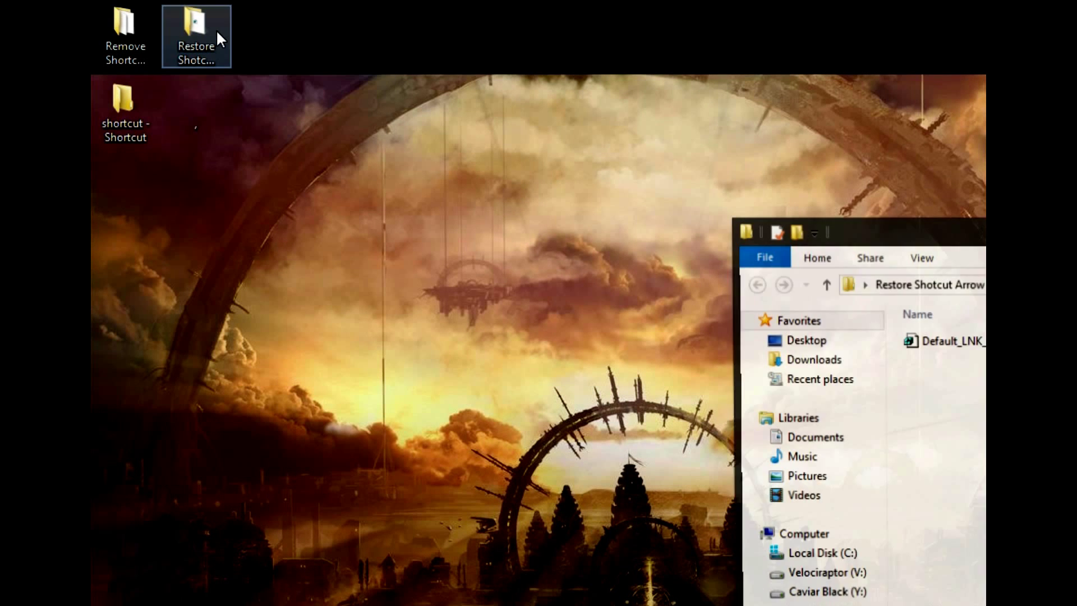
drag(978, 232, 392, 125)
click(424, 218)
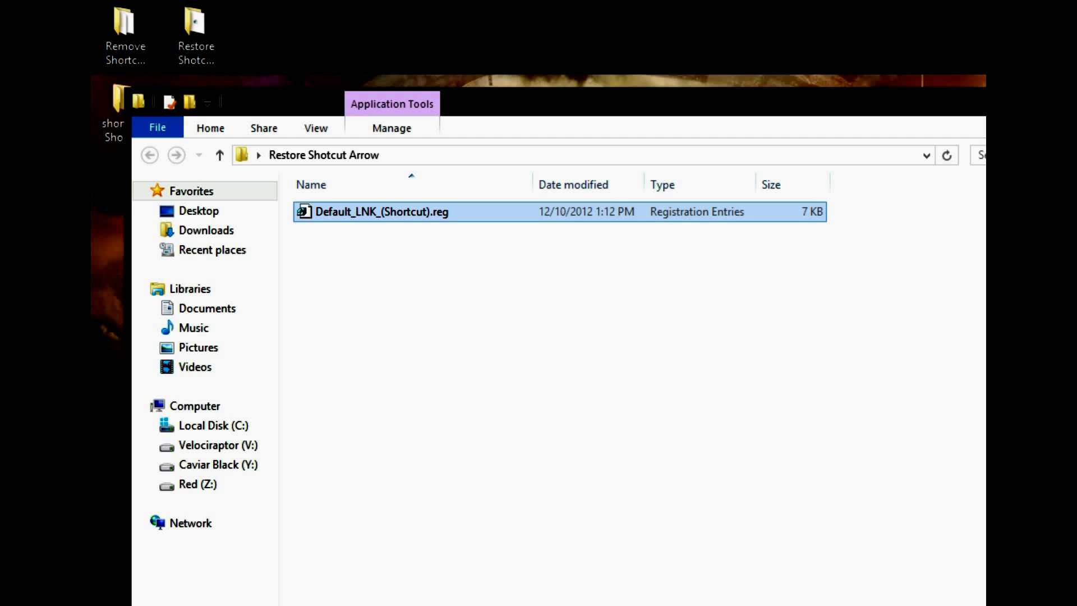
Close the Restore Shotcut Arrow window with Alt+F4.
key(alt+F4)
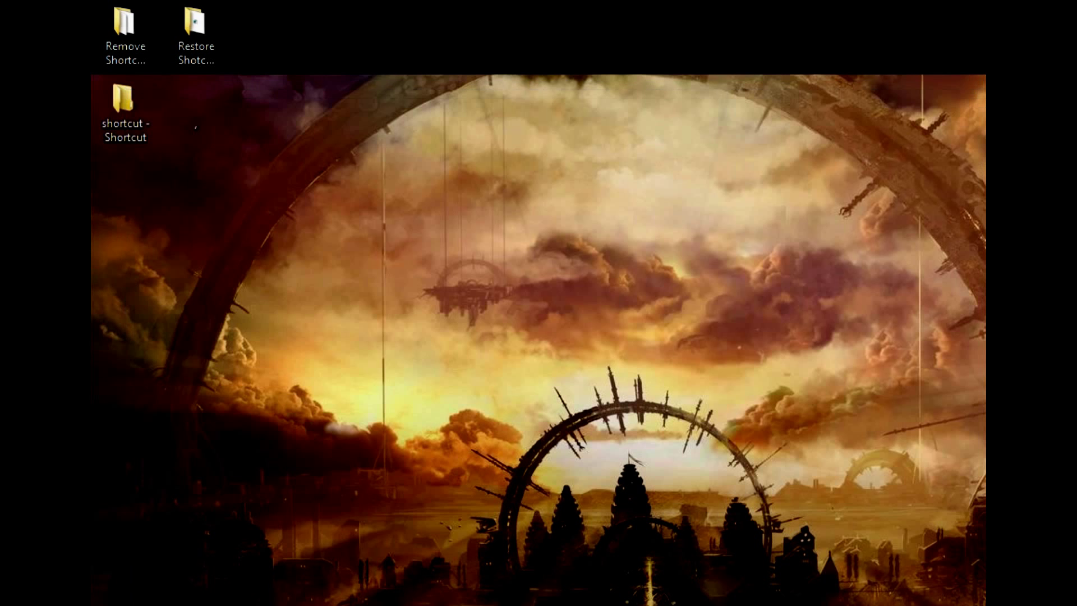